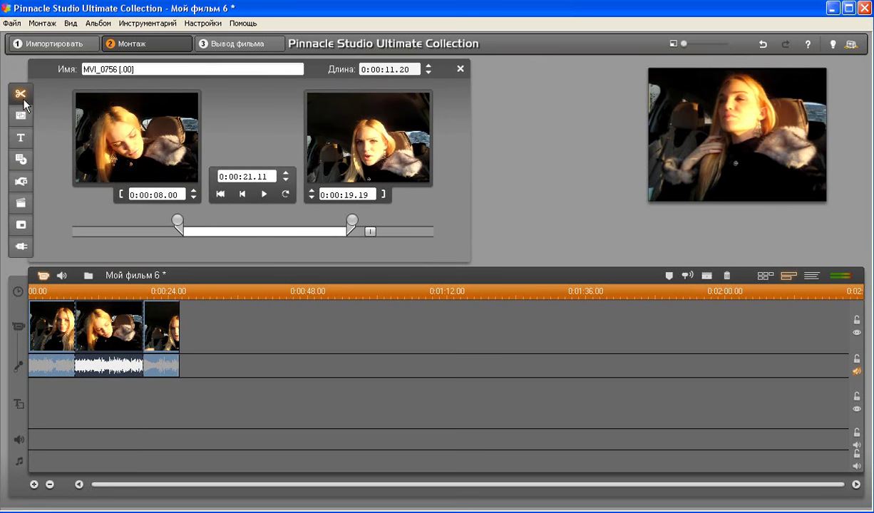
# Add the Рассеяние в объективе video effect from the Studio Ultimate RTFX category to the second clip
pyautogui.click(21, 248)
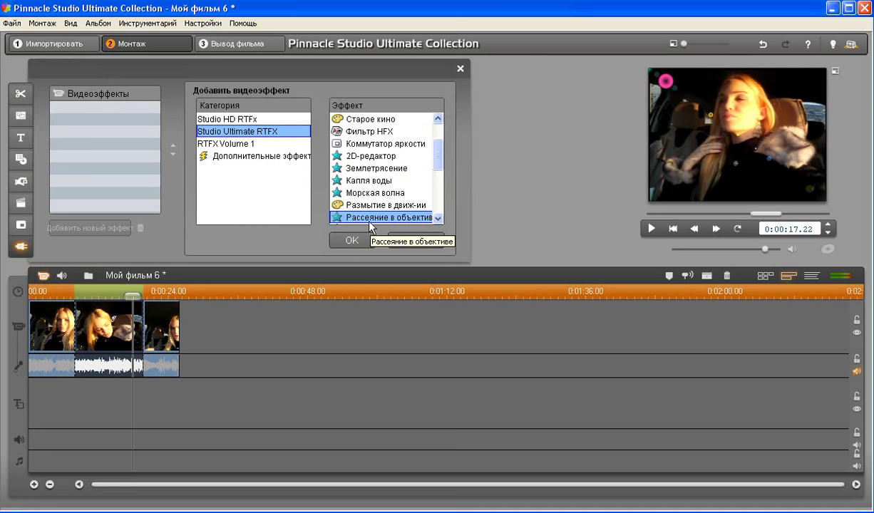
pyautogui.moveTo(440, 158); pyautogui.dragTo(442, 175)
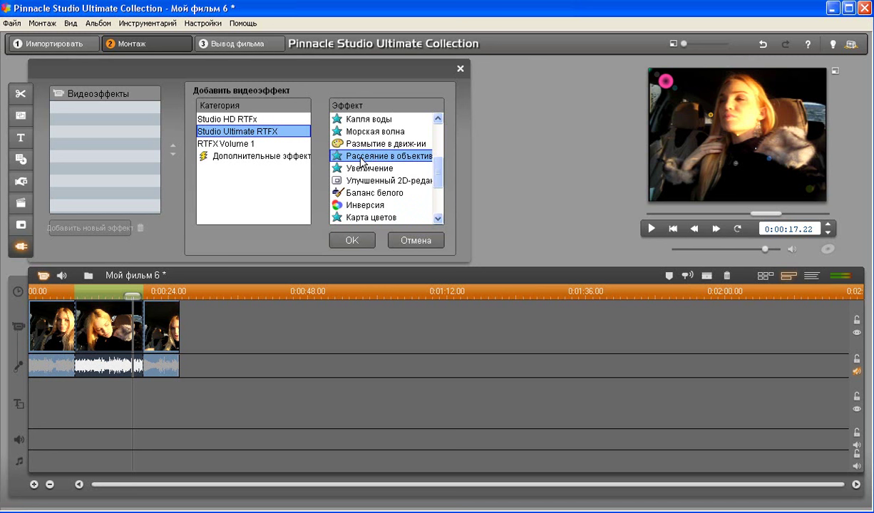
pyautogui.click(353, 241)
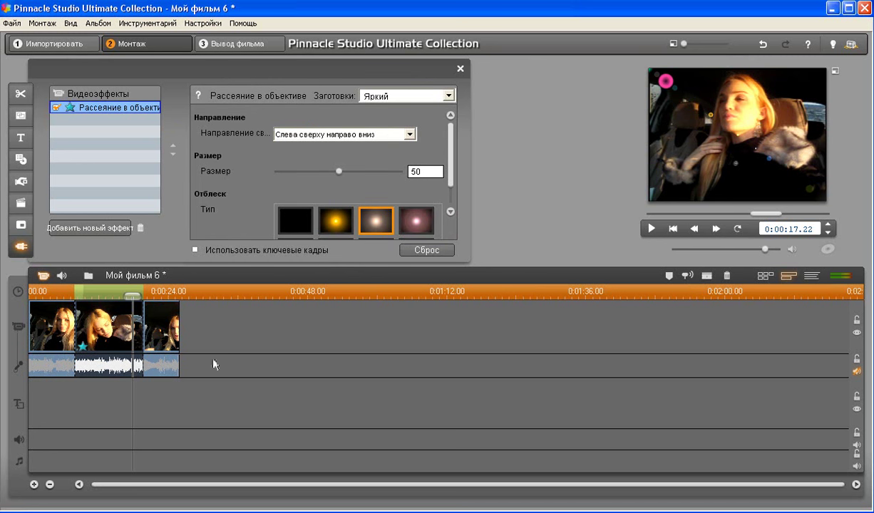
# Play the second clip from about 0:00:09 to preview the lens flare, and return the playhead to about 0:00:10.21
pyautogui.moveTo(133, 294); pyautogui.dragTo(83, 297)
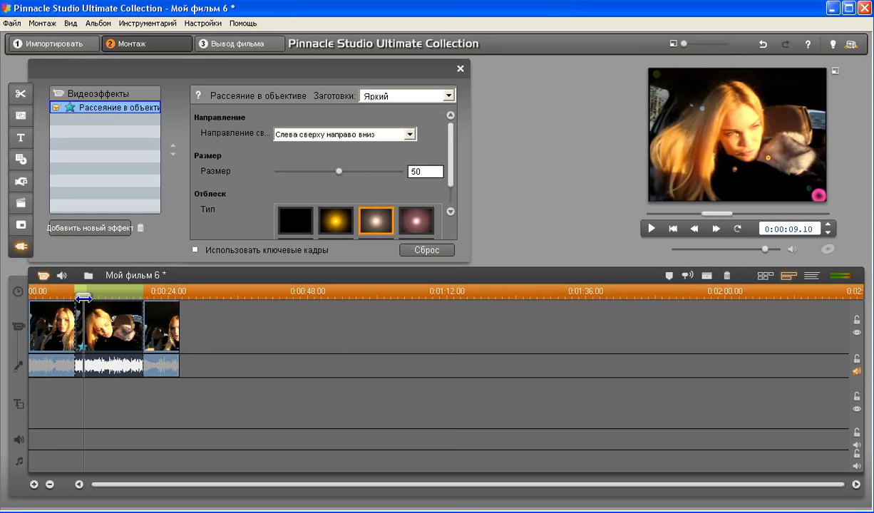
pyautogui.click(651, 229)
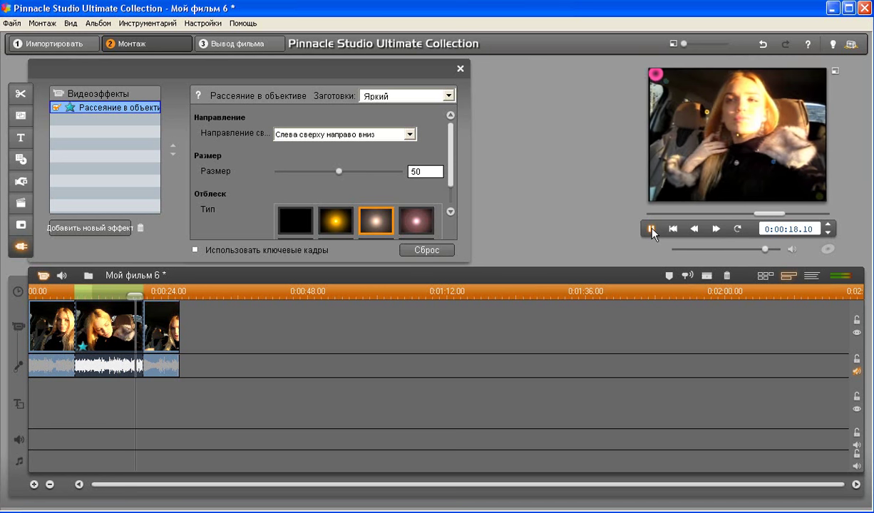
pyautogui.click(651, 229)
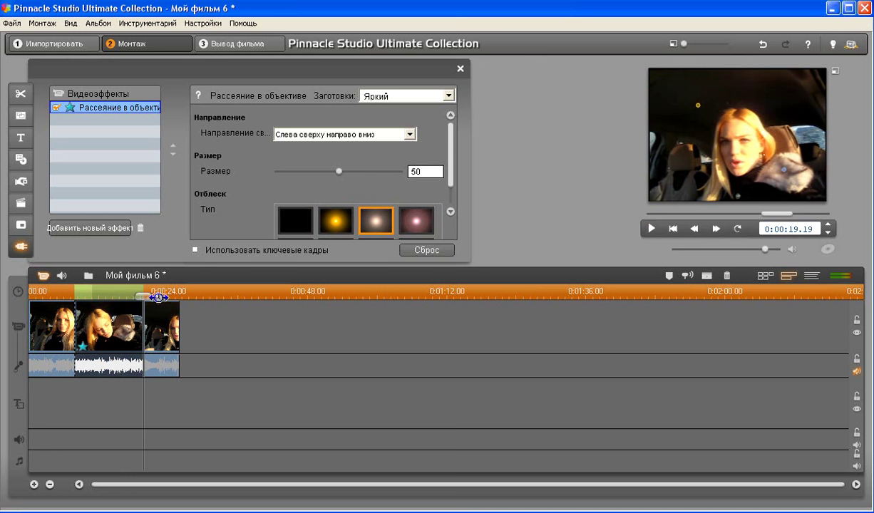
pyautogui.moveTo(144, 296); pyautogui.dragTo(91, 296)
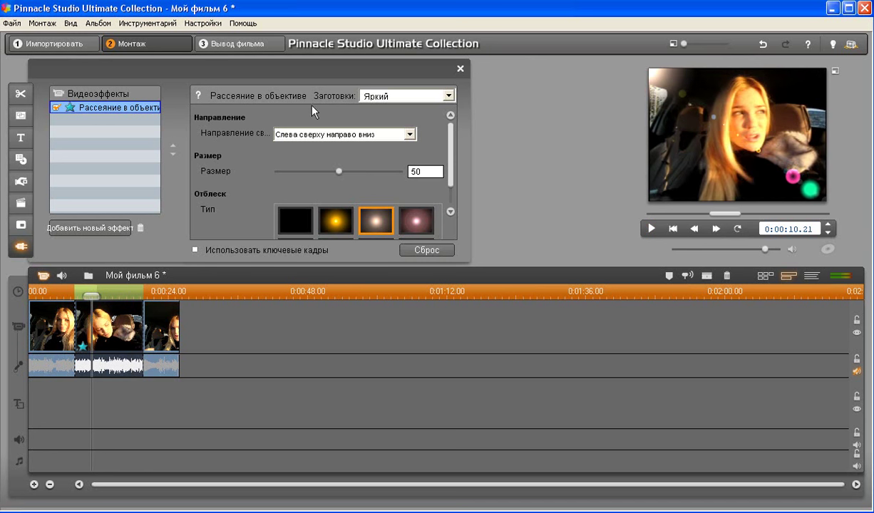
# Try the Сверху вниз light direction for the lens flare, and settle on Слева снизу направо вверх
pyautogui.click(449, 96)
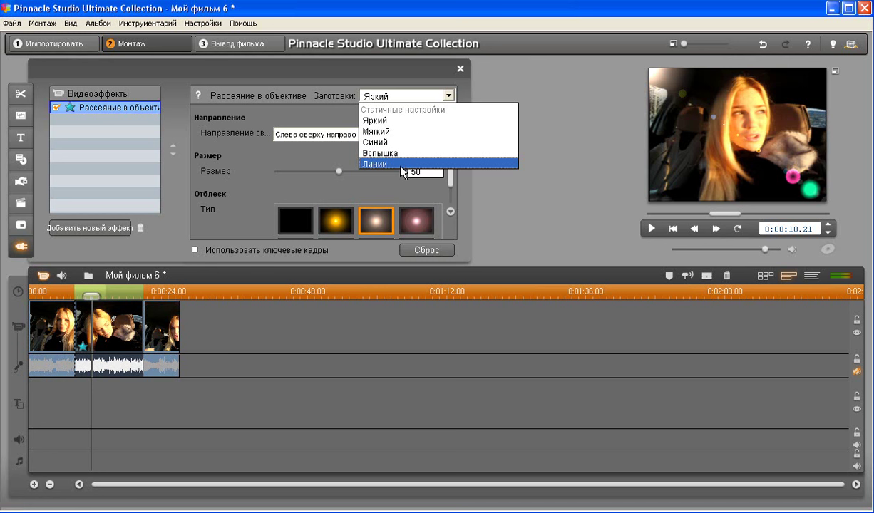
pyautogui.click(304, 165)
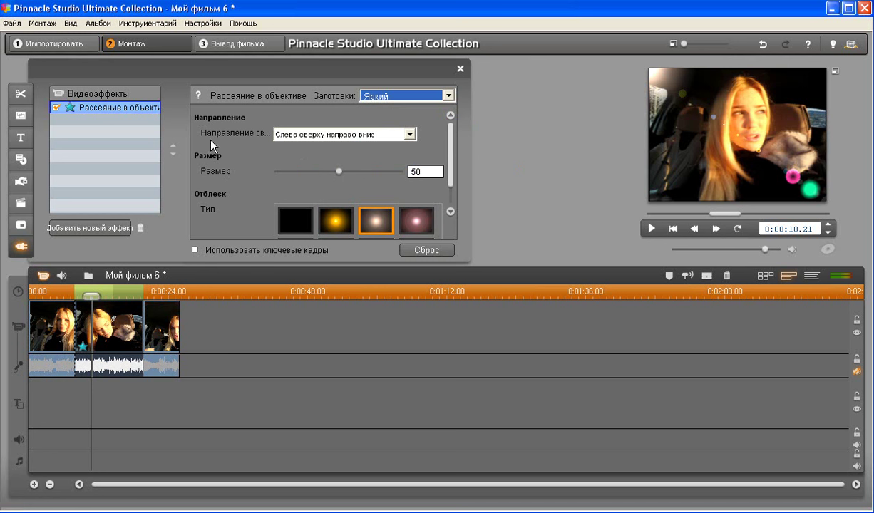
pyautogui.click(410, 135)
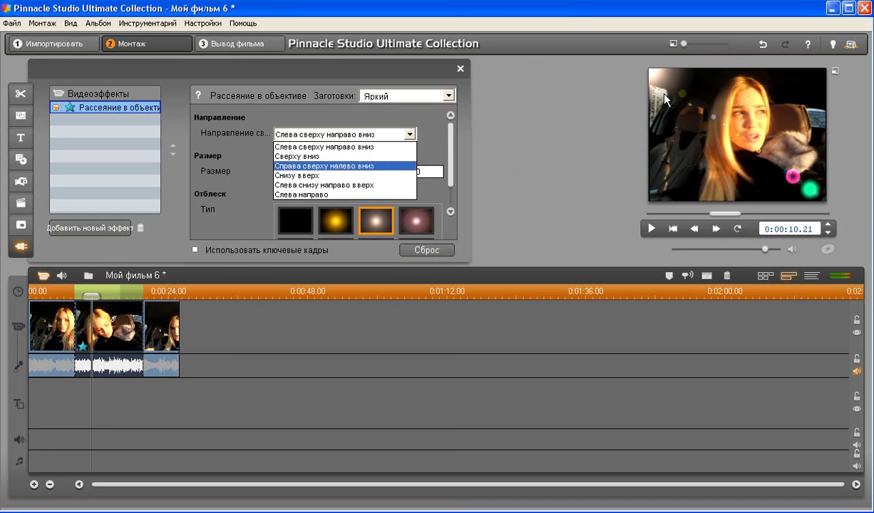
pyautogui.click(303, 156)
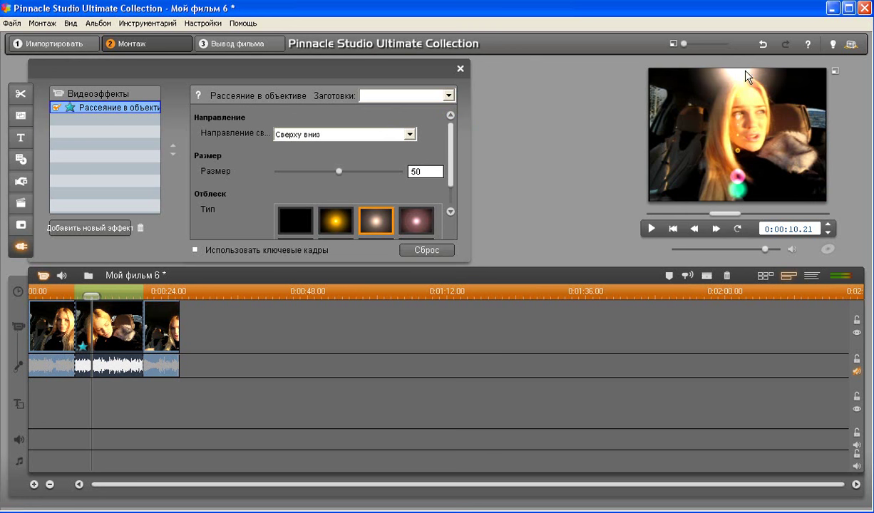
pyautogui.click(397, 135)
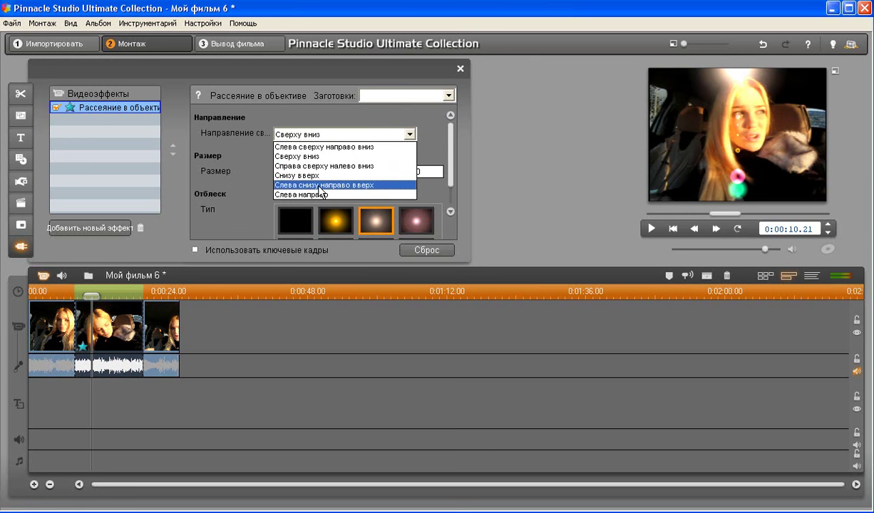
pyautogui.click(319, 185)
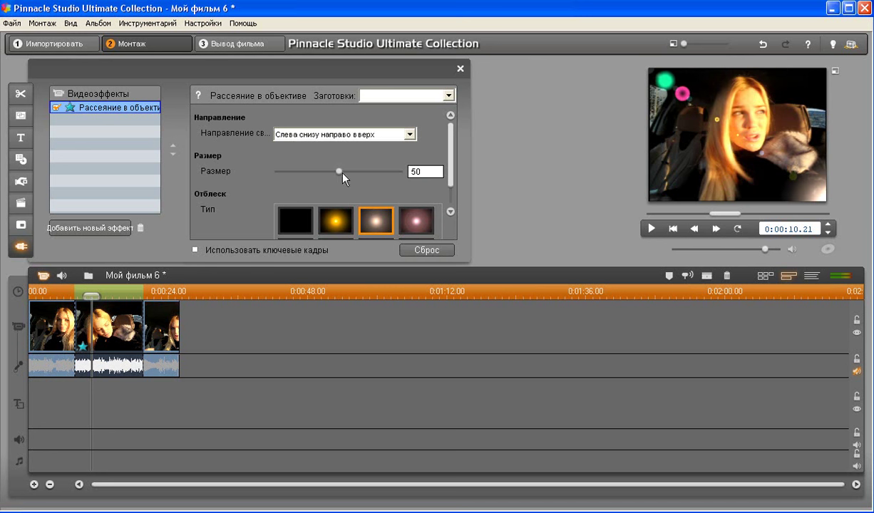
pyautogui.click(410, 134)
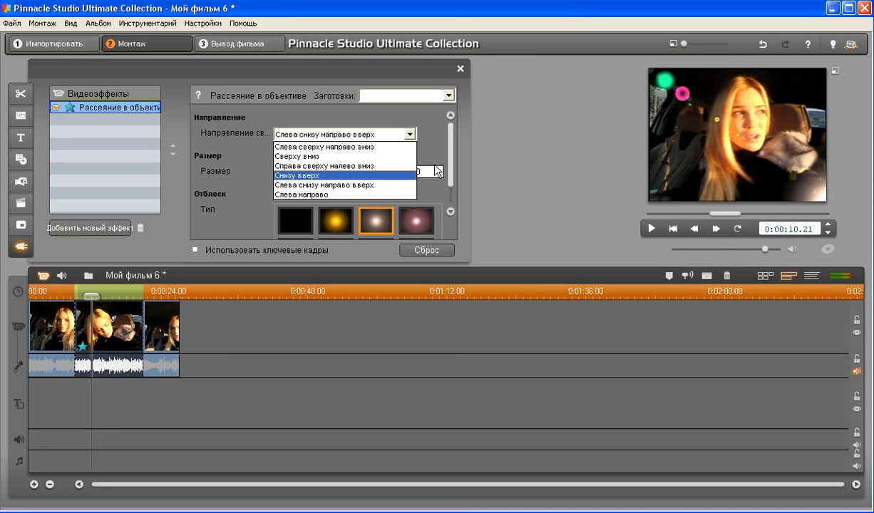
pyautogui.click(399, 185)
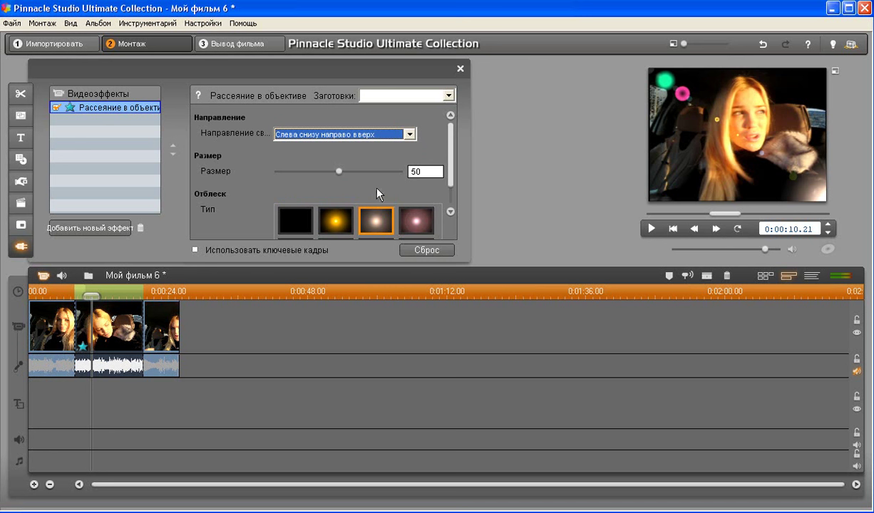
# Try a lens flare size of 100, and reduce it to 62
pyautogui.moveTo(338, 171); pyautogui.dragTo(411, 183)
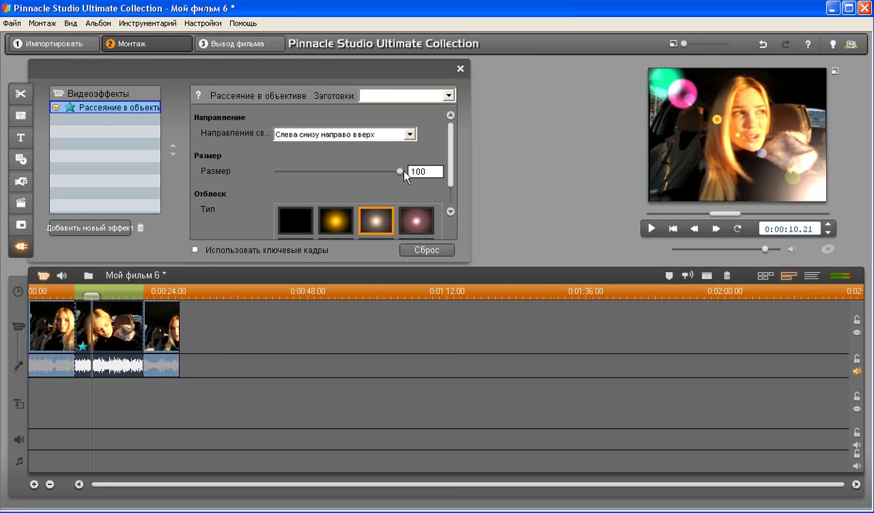
pyautogui.moveTo(400, 172); pyautogui.dragTo(357, 189)
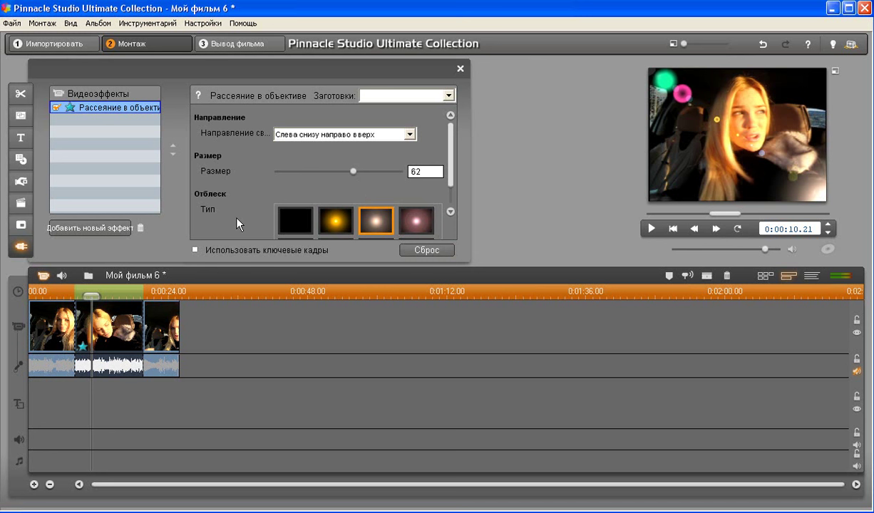
# Compare the plain black and yellow glare types on the frame at 0:00:15.05
pyautogui.moveTo(450, 154); pyautogui.dragTo(456, 184)
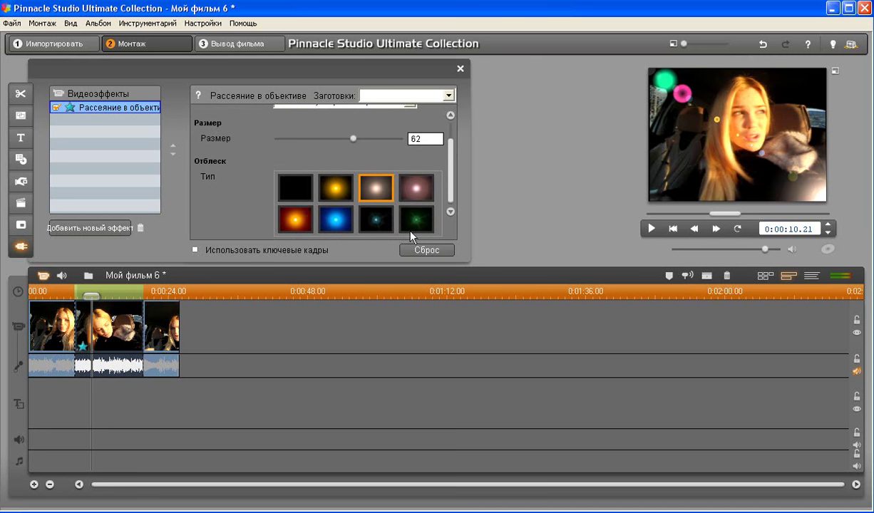
pyautogui.click(295, 196)
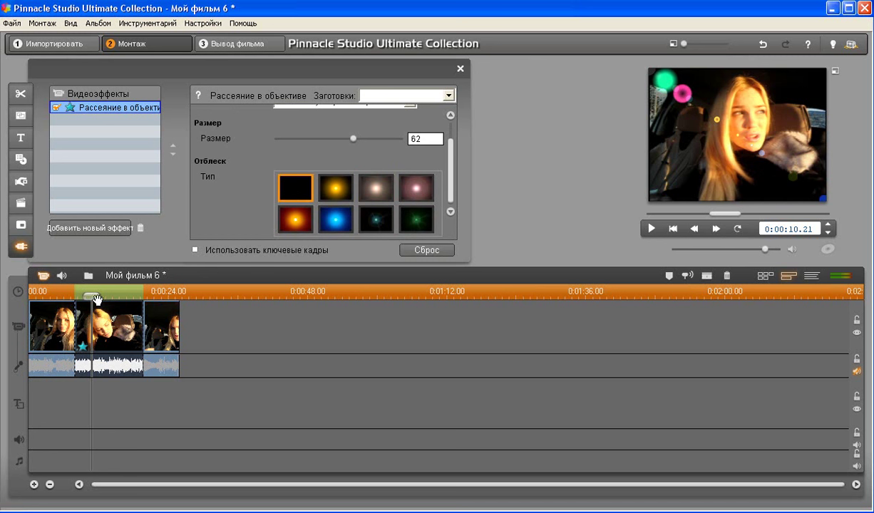
pyautogui.moveTo(92, 296); pyautogui.dragTo(117, 298)
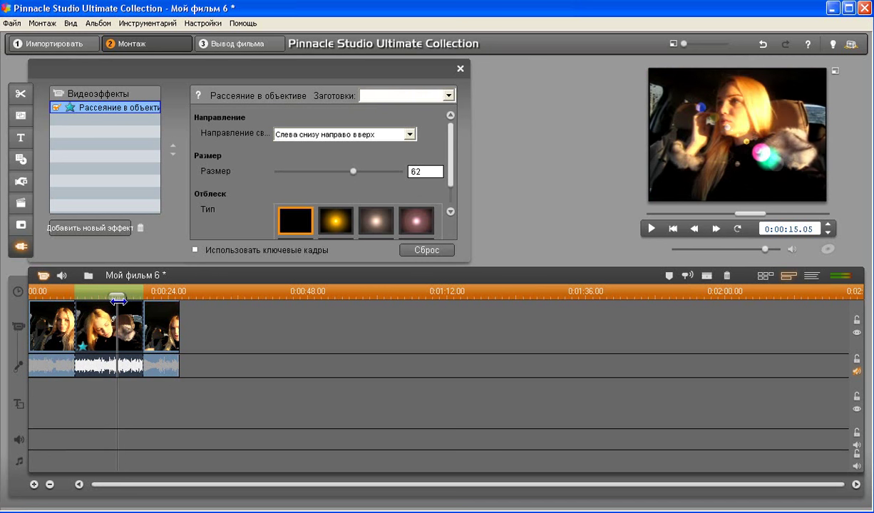
pyautogui.click(337, 227)
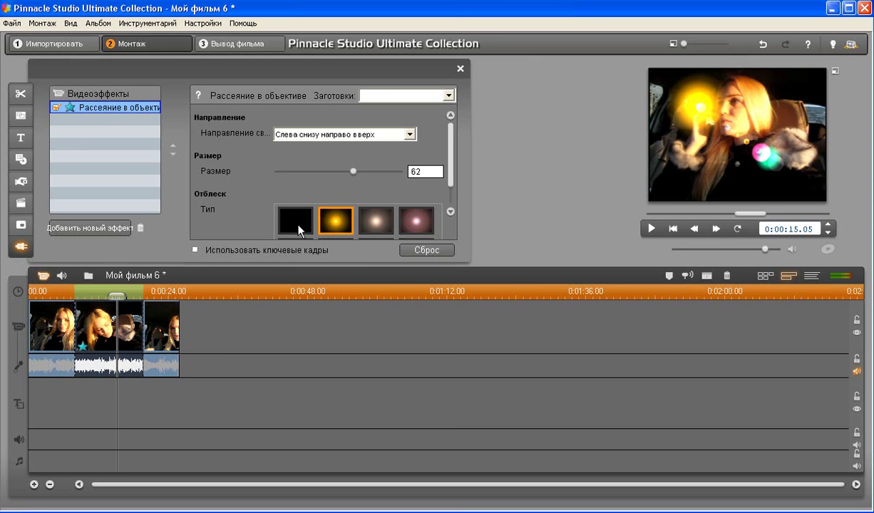
pyautogui.click(296, 225)
pyautogui.click(338, 229)
pyautogui.click(293, 224)
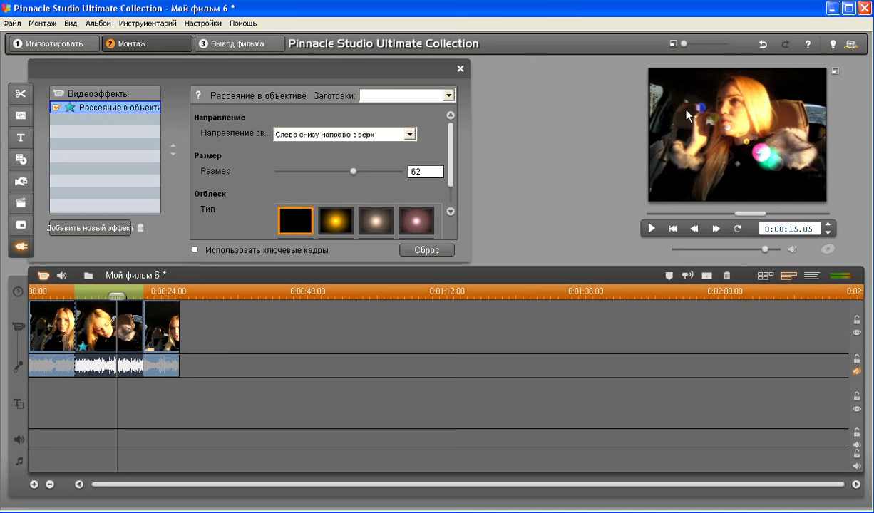
# Try each of the coloured glare types on the current frame, and settle on the yellow one
pyautogui.click(337, 226)
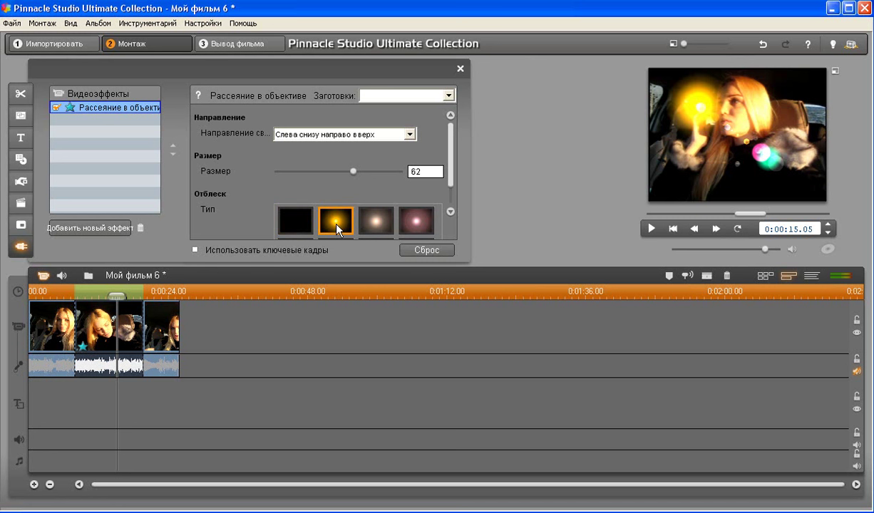
pyautogui.click(376, 222)
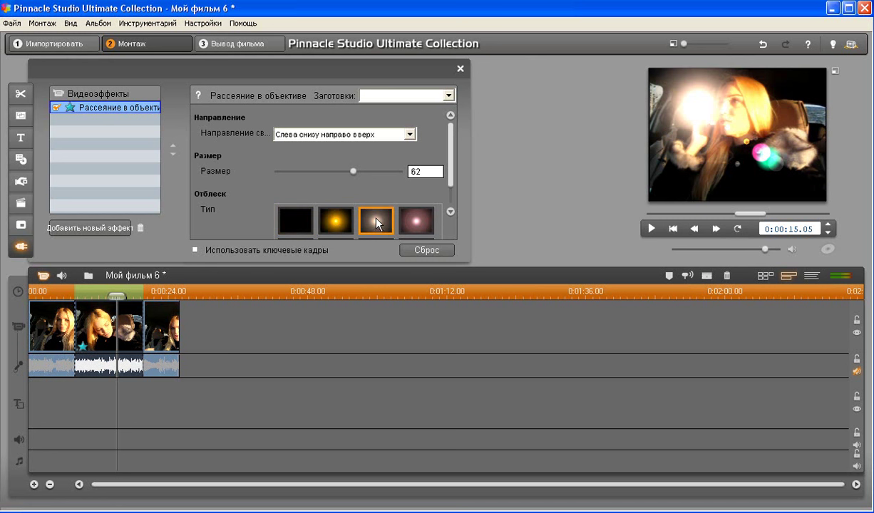
pyautogui.click(416, 225)
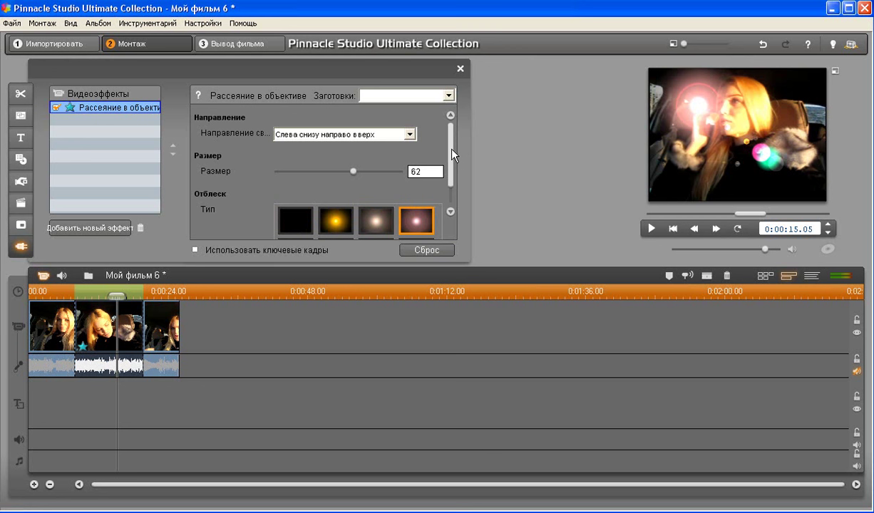
pyautogui.moveTo(451, 149); pyautogui.dragTo(452, 165)
pyautogui.click(303, 224)
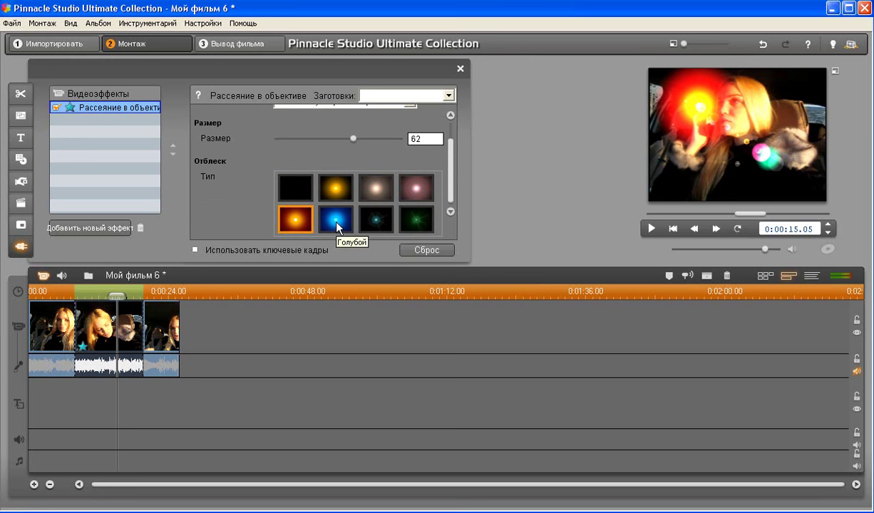
pyautogui.click(335, 223)
pyautogui.click(376, 224)
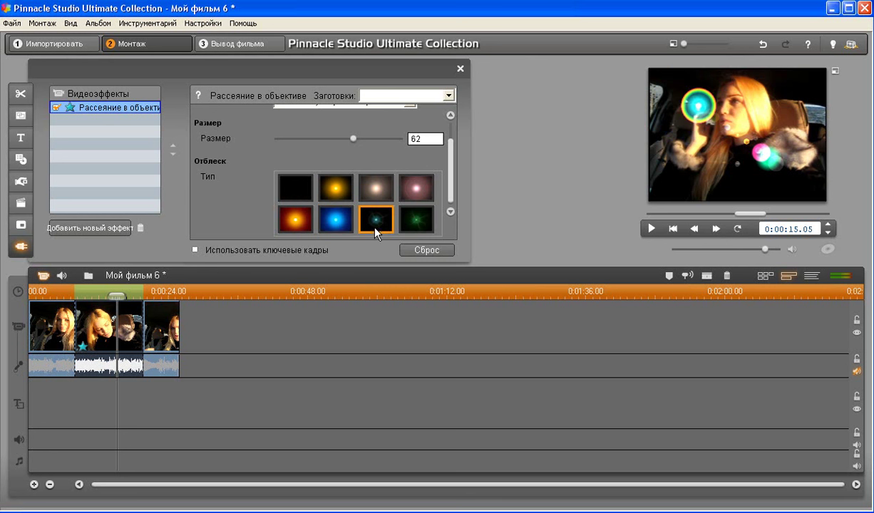
pyautogui.click(418, 227)
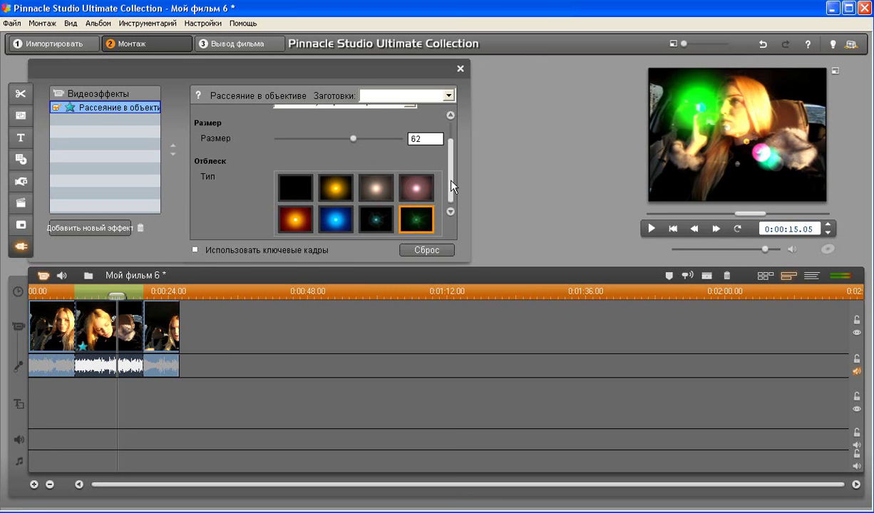
pyautogui.click(334, 191)
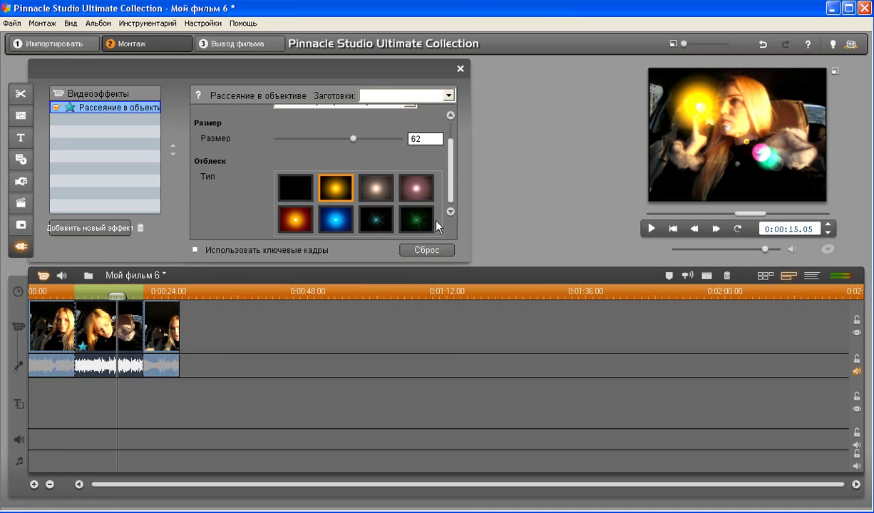
pyautogui.moveTo(452, 197); pyautogui.dragTo(448, 176)
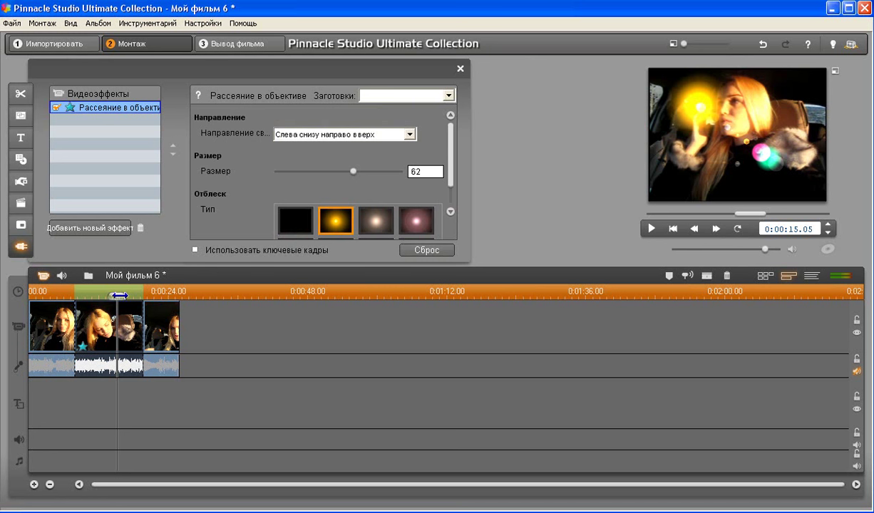
# Play the second clip from near its start to preview the adjusted flare, and close the video effects settings
pyautogui.moveTo(116, 296); pyautogui.dragTo(77, 296)
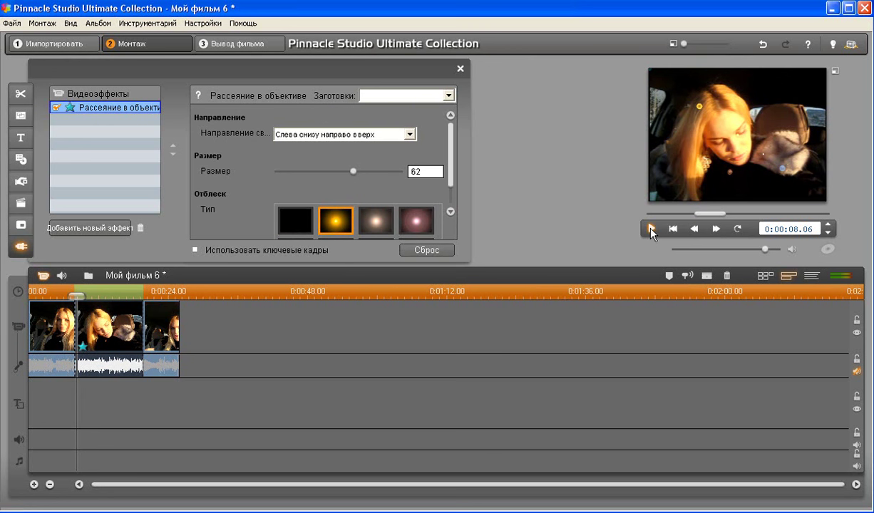
pyautogui.click(651, 229)
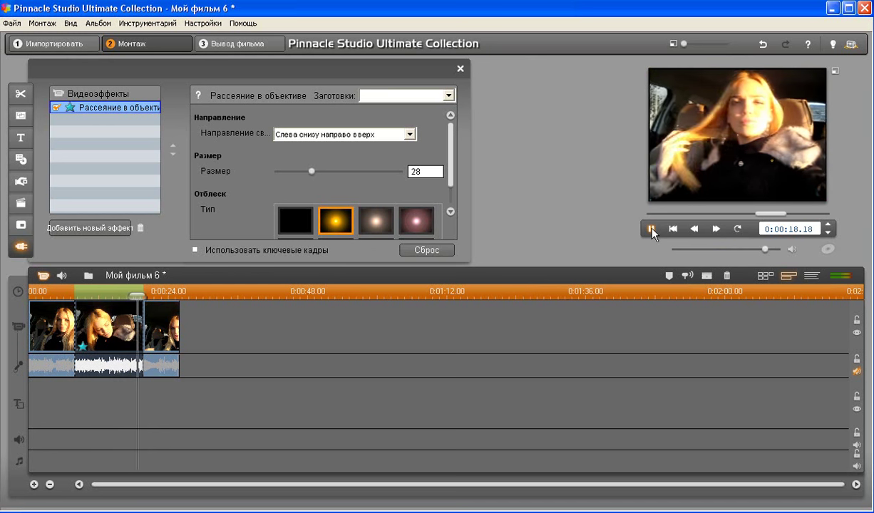
pyautogui.click(650, 229)
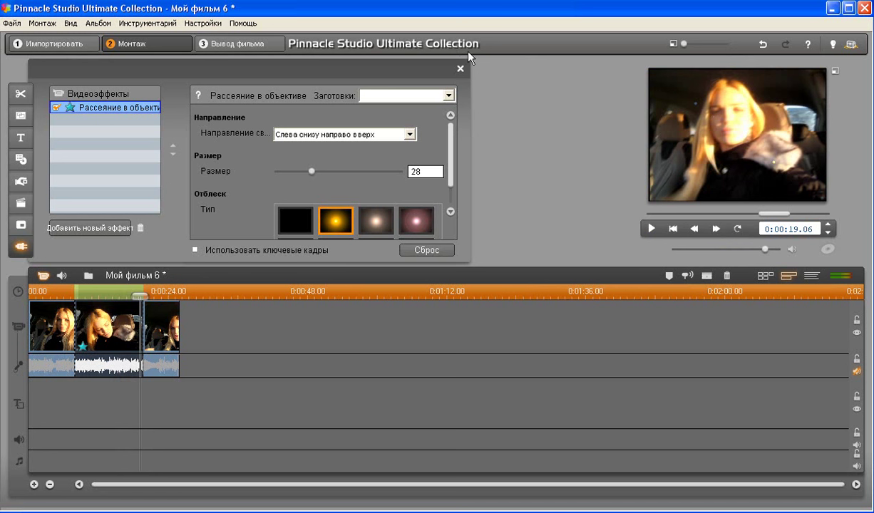
pyautogui.click(461, 70)
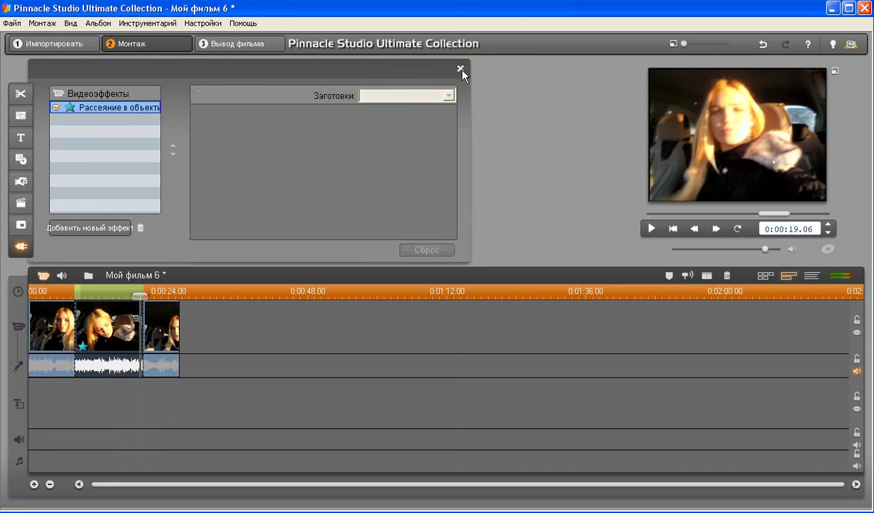